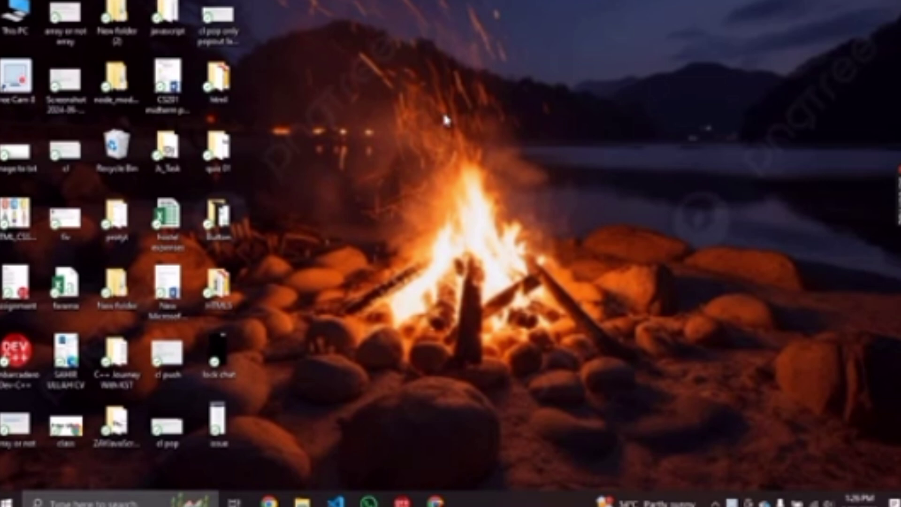
View the issue image from the desktop, and switch to the LMS in Chrome to open the Course Selection page
double_click(218, 427)
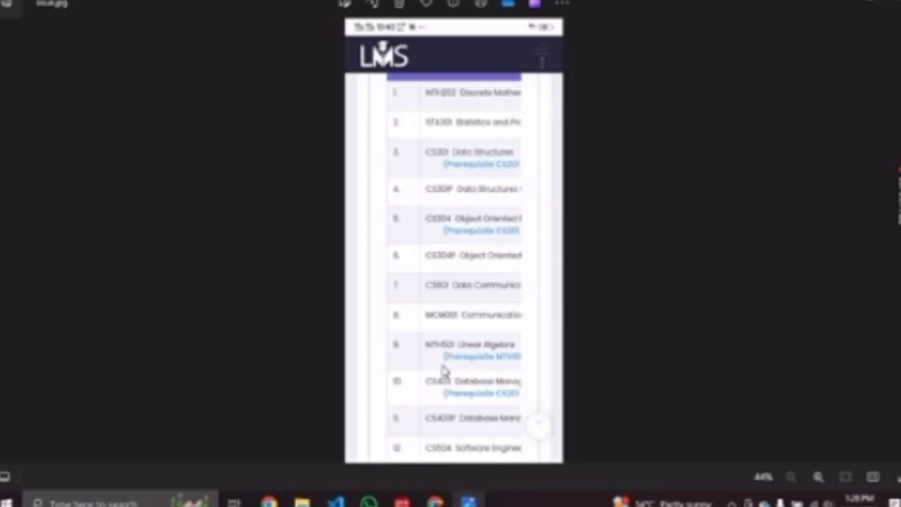
click(436, 501)
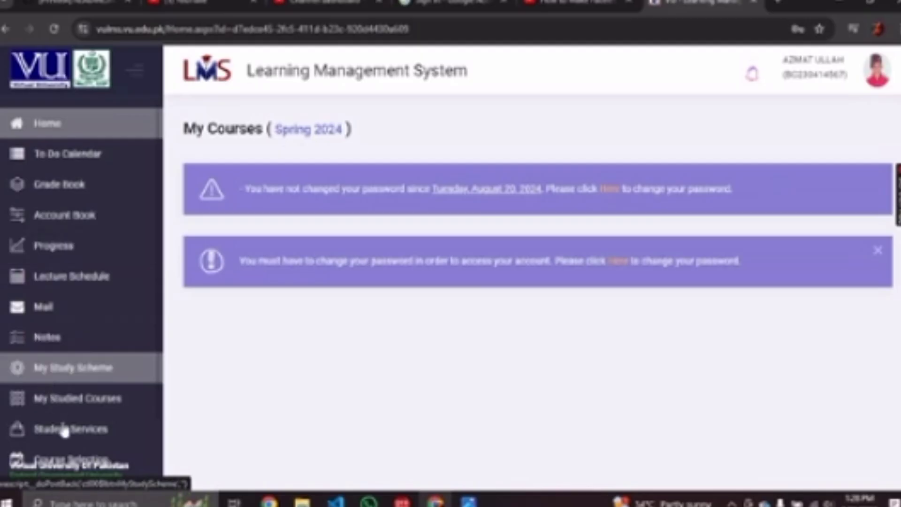
scroll(73, 455, down, 2)
click(73, 377)
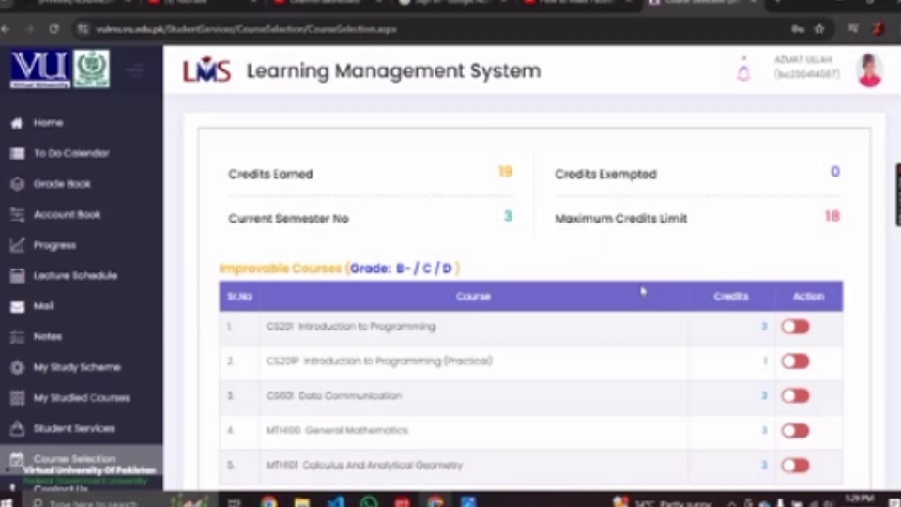
Look over the improvable courses, and try switching one of them on and back off
scroll(643, 291, down, 3)
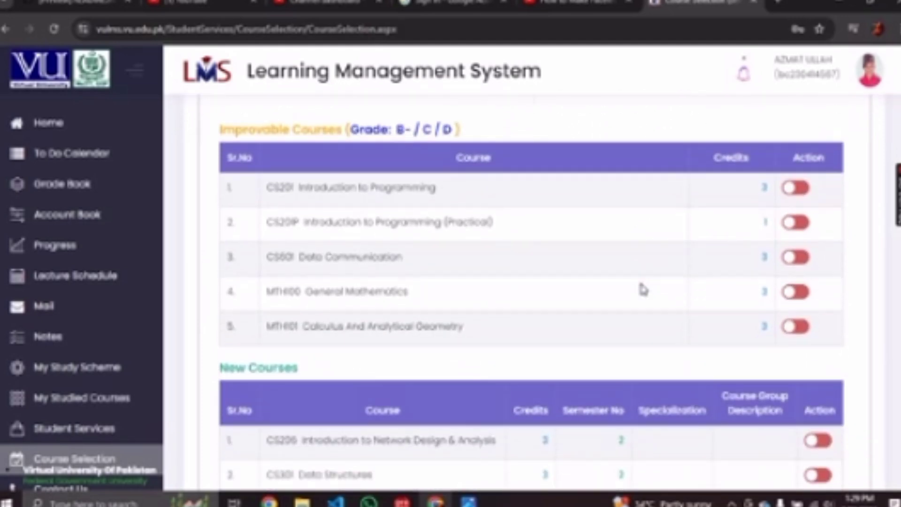
scroll(642, 290, down, 1)
scroll(642, 289, up, 1)
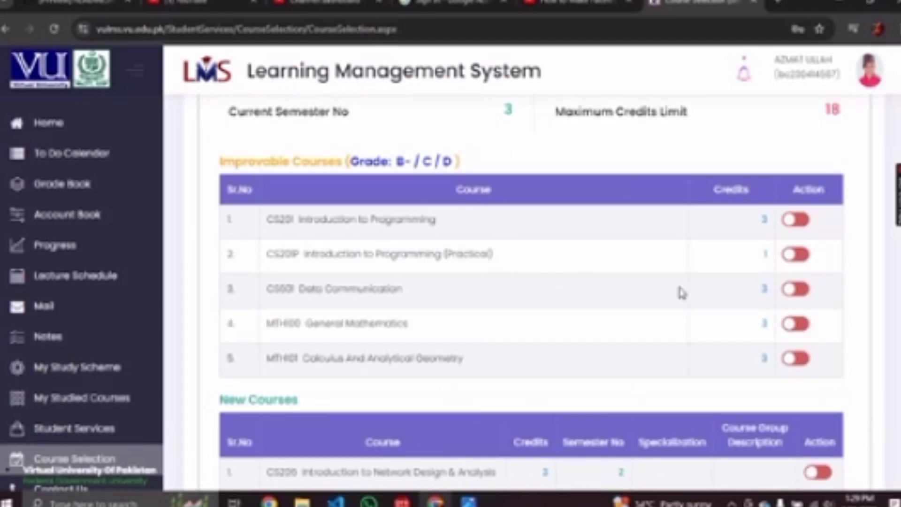
scroll(680, 294, down, 1)
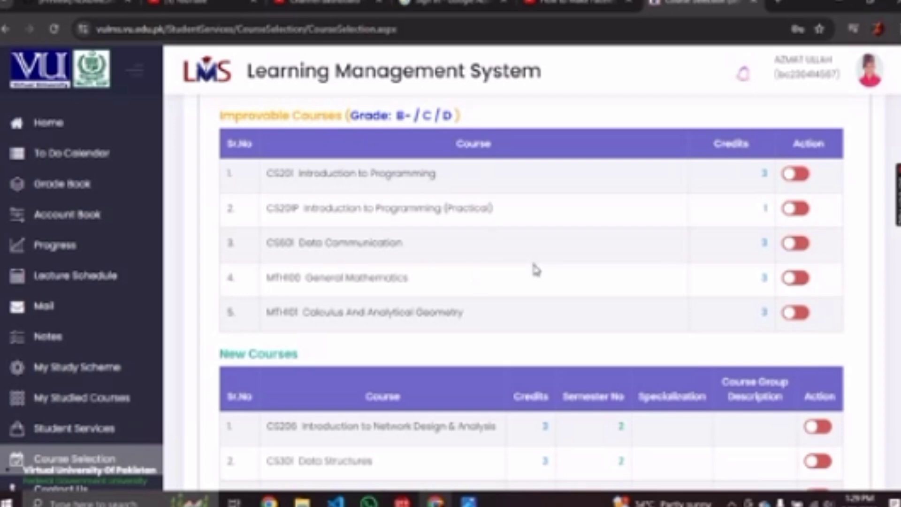
click(795, 219)
click(795, 220)
Select the first seven new courses: CS206, CS301, CS301P, CS610, CS610P, ENG201 and MTH104
scroll(586, 350, down, 2)
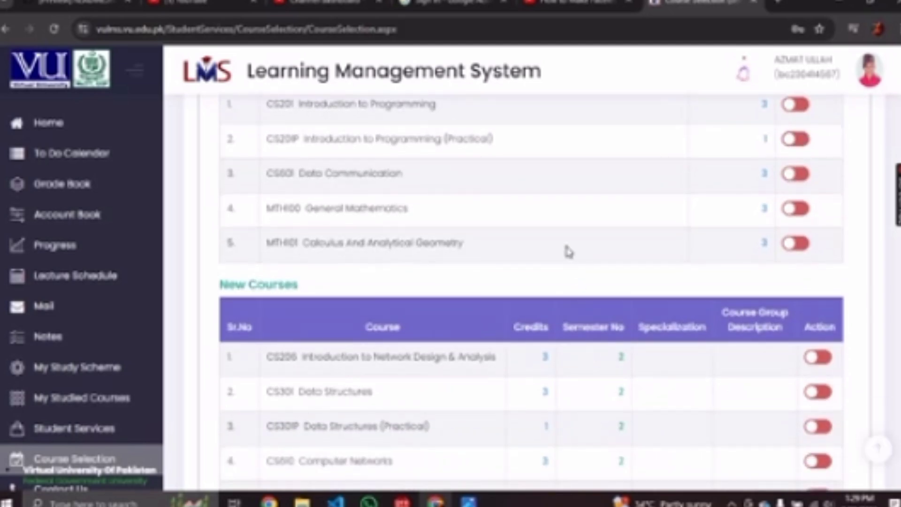
scroll(569, 252, down, 3)
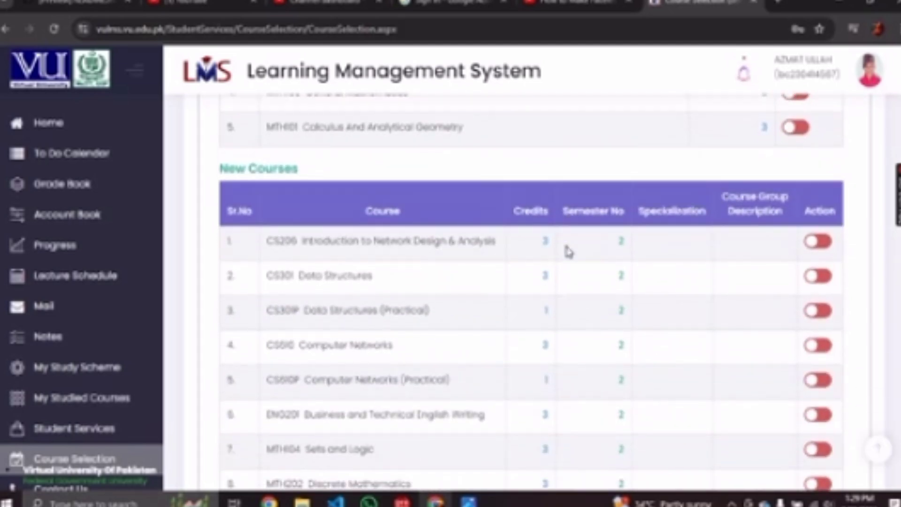
click(819, 244)
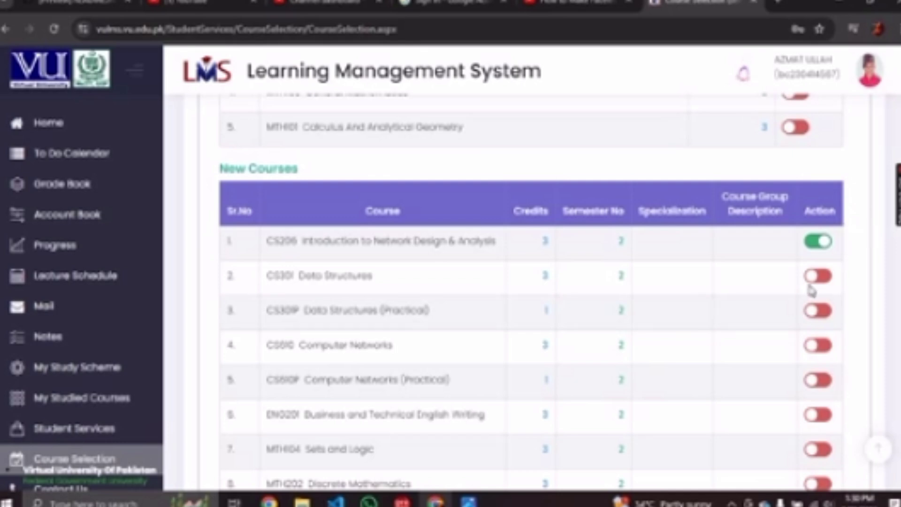
click(821, 276)
click(821, 311)
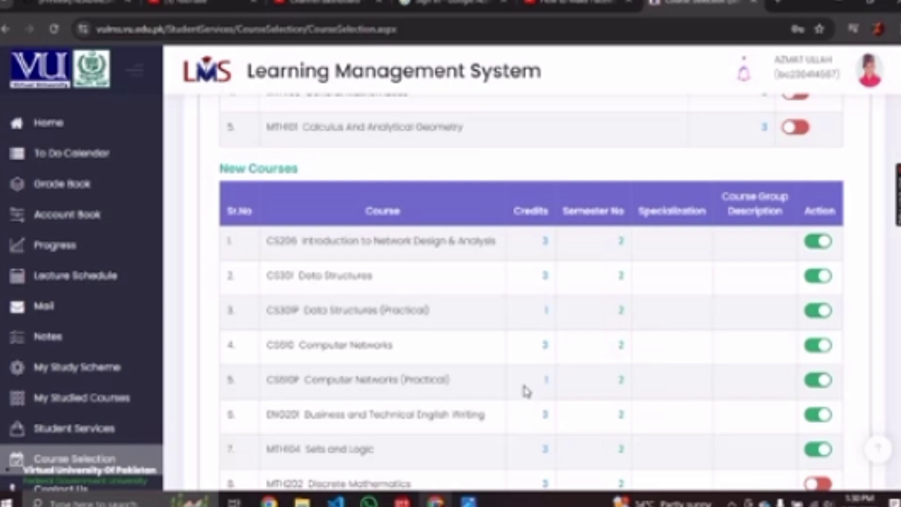
Check the other available new courses and deselect CS206 Introduction to Network Design & Analysis
scroll(526, 391, down, 5)
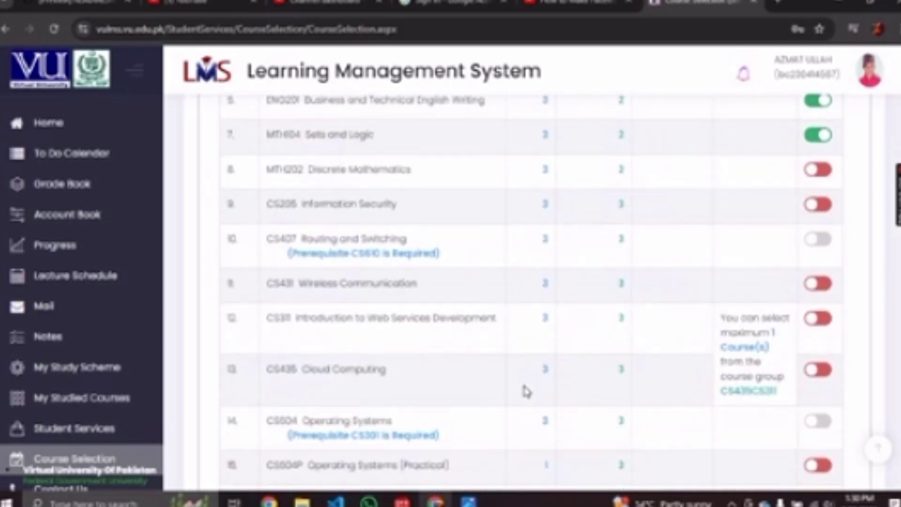
scroll(526, 391, down, 3)
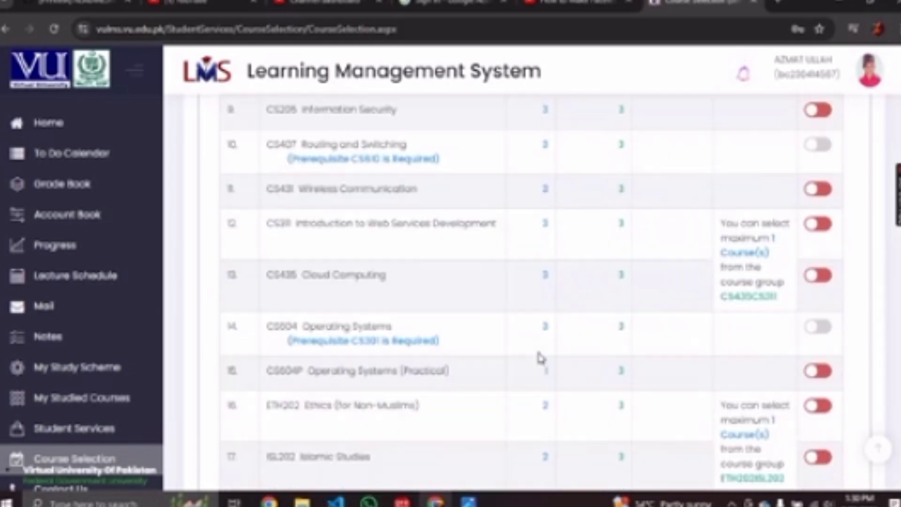
scroll(541, 357, down, 3)
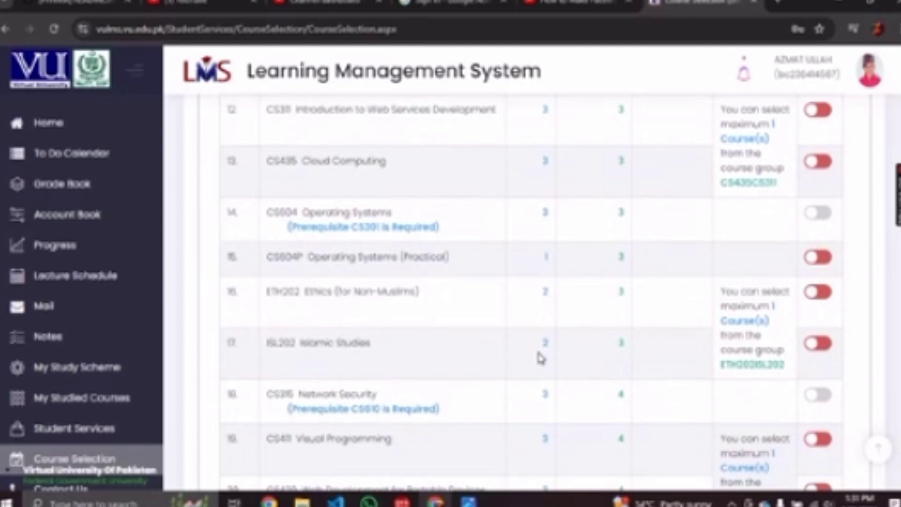
scroll(540, 357, up, 9)
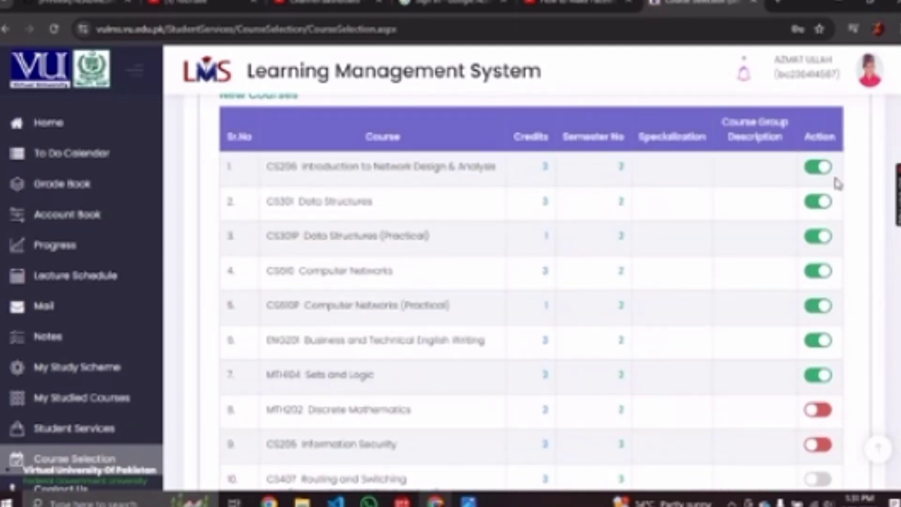
click(819, 168)
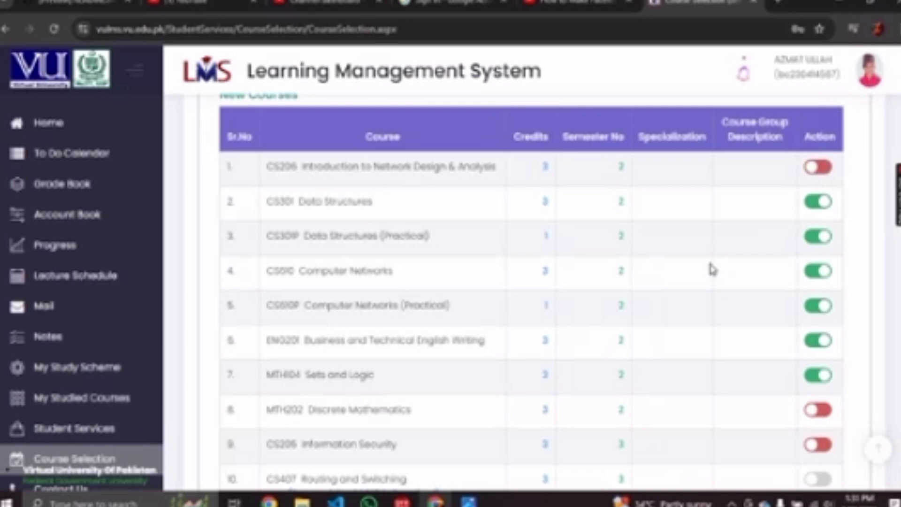
Select CS604P Operating Systems (Practical) from the third-semester new courses
scroll(709, 269, down, 1)
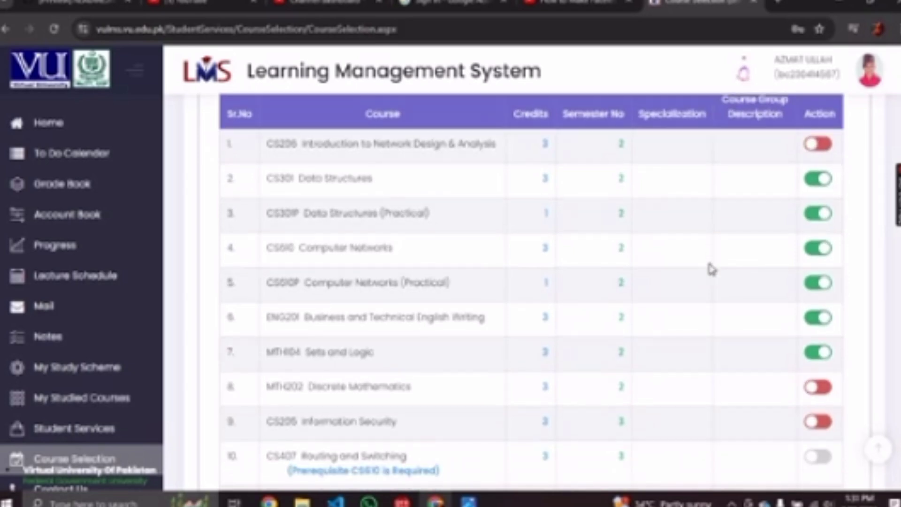
scroll(711, 269, down, 10)
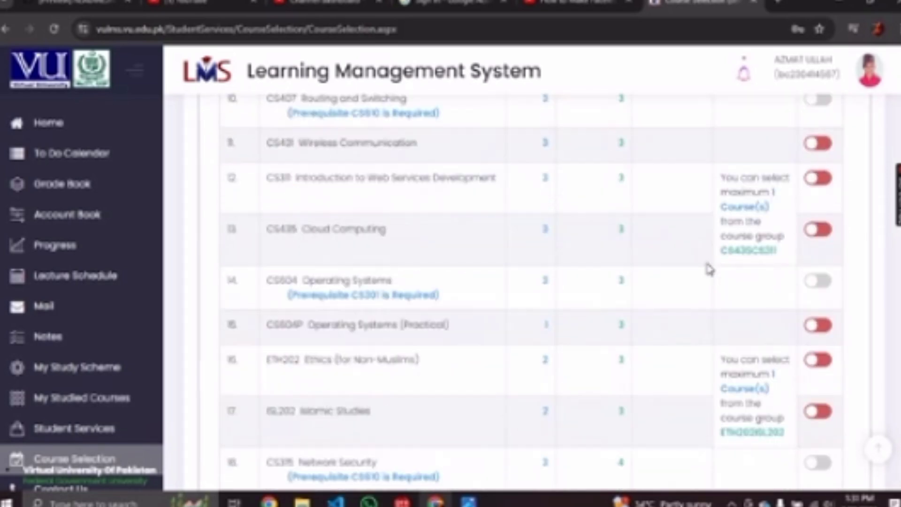
scroll(709, 269, down, 4)
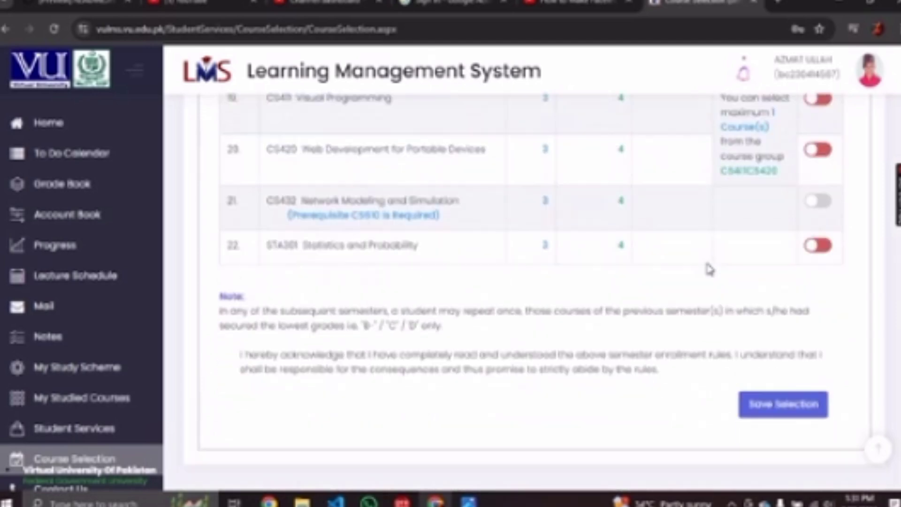
scroll(710, 269, up, 5)
scroll(710, 268, up, 4)
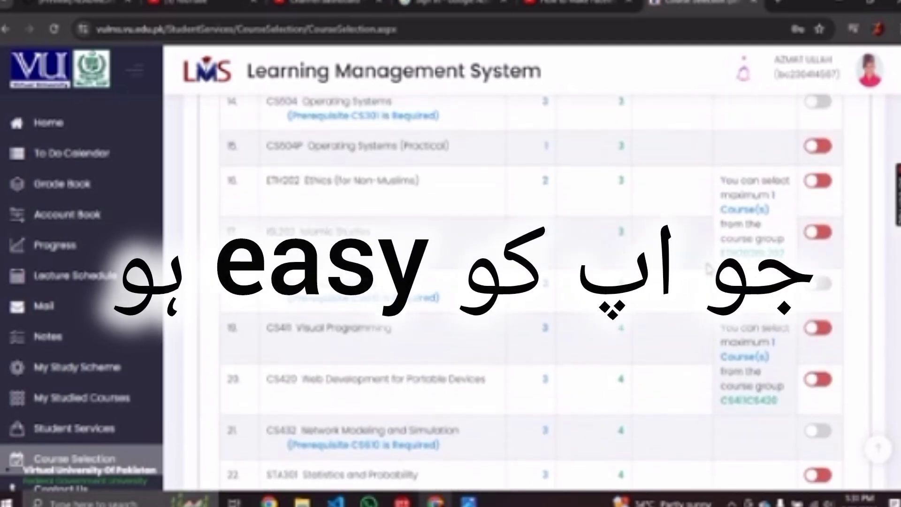
scroll(709, 269, up, 2)
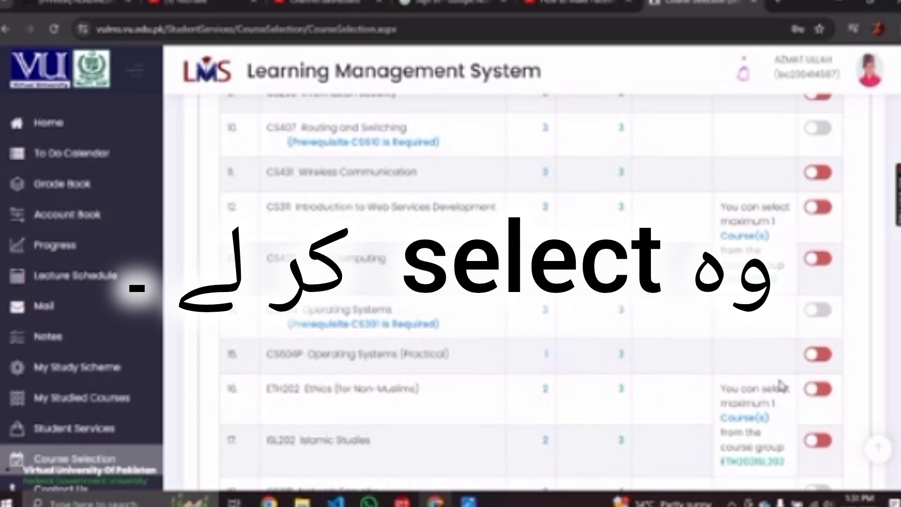
click(818, 355)
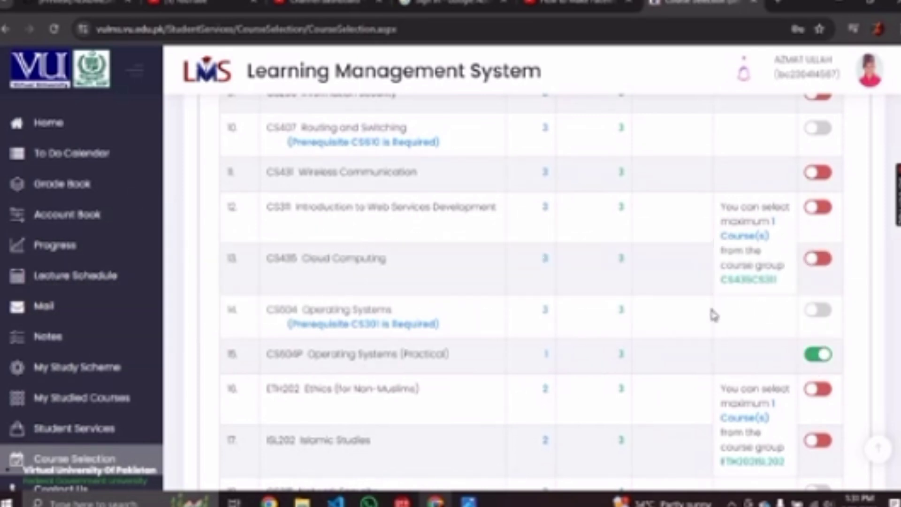
Review the New Courses table to compare the selected courses with the ones still available
scroll(713, 314, up, 10)
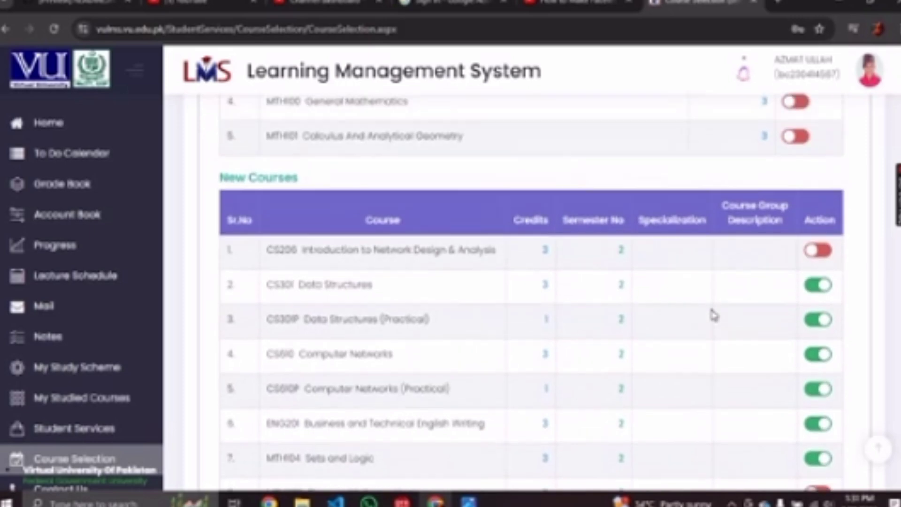
scroll(713, 315, down, 1)
scroll(708, 312, down, 3)
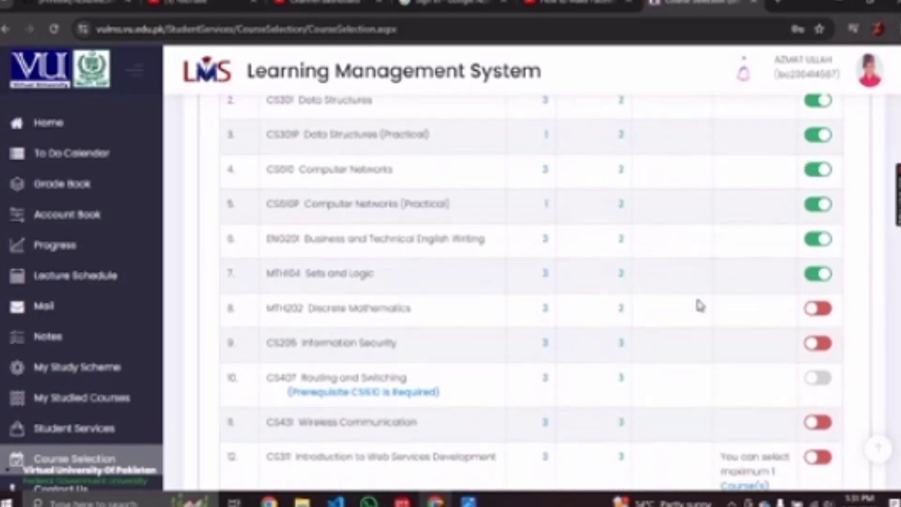
scroll(694, 295, up, 6)
scroll(685, 282, down, 1)
scroll(682, 276, down, 1)
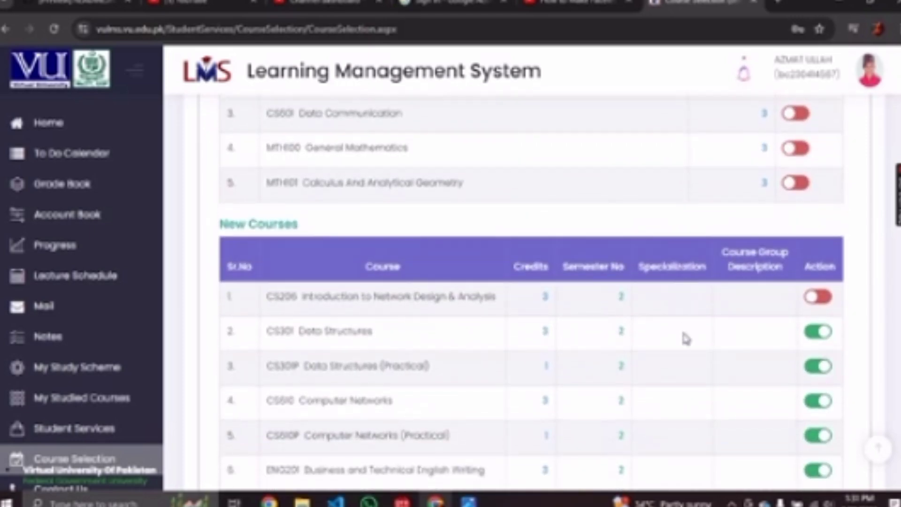
scroll(686, 337, down, 5)
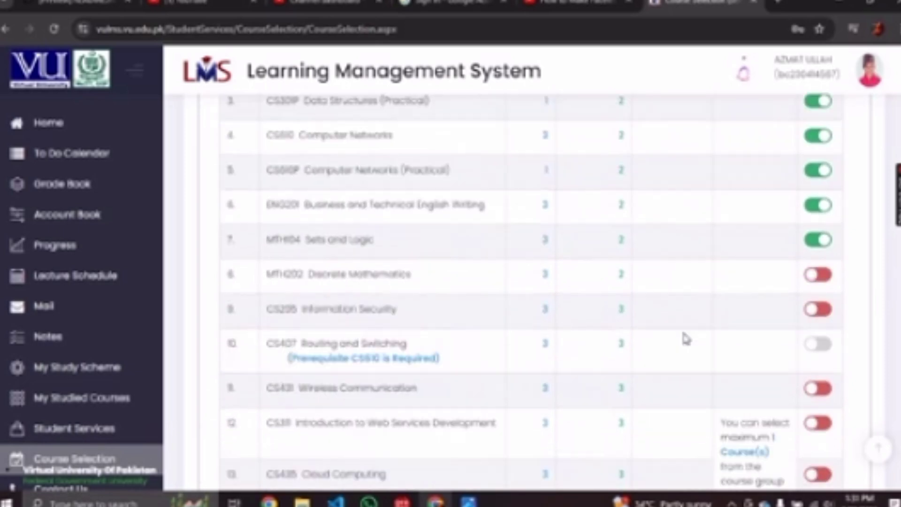
scroll(686, 338, down, 12)
scroll(686, 338, up, 7)
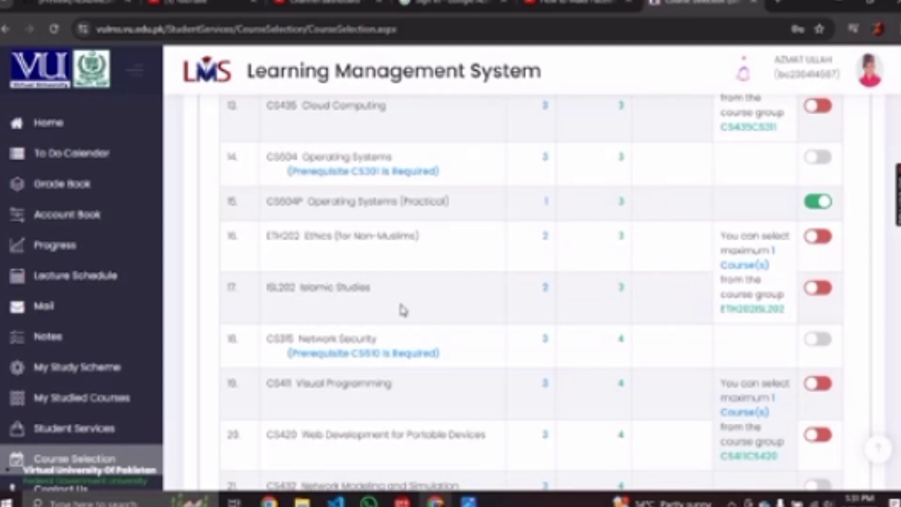
Try selecting ISL202 Islamic Studies, switch it back off, and deselect CS604P Operating Systems (Practical)
click(817, 288)
click(817, 288)
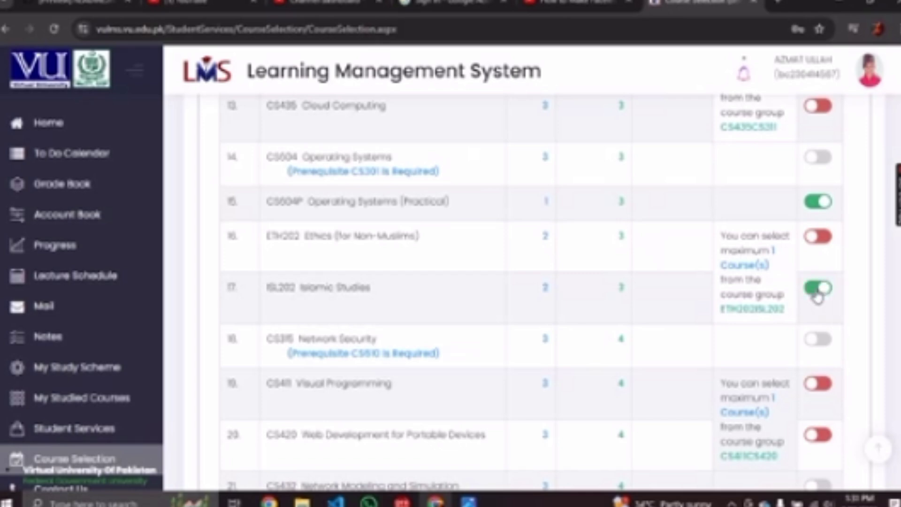
click(815, 292)
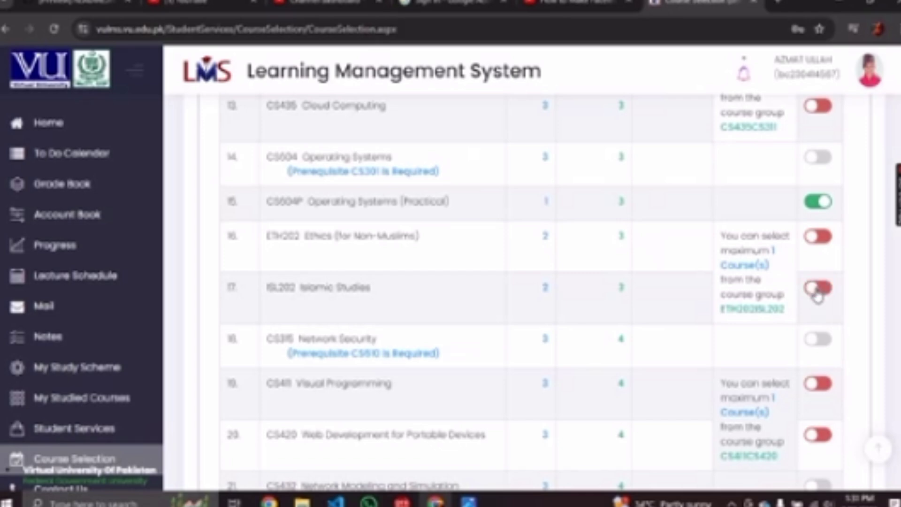
click(816, 210)
Check the final choices across the Improvable Courses and New Courses tables before saving
scroll(671, 188, up, 15)
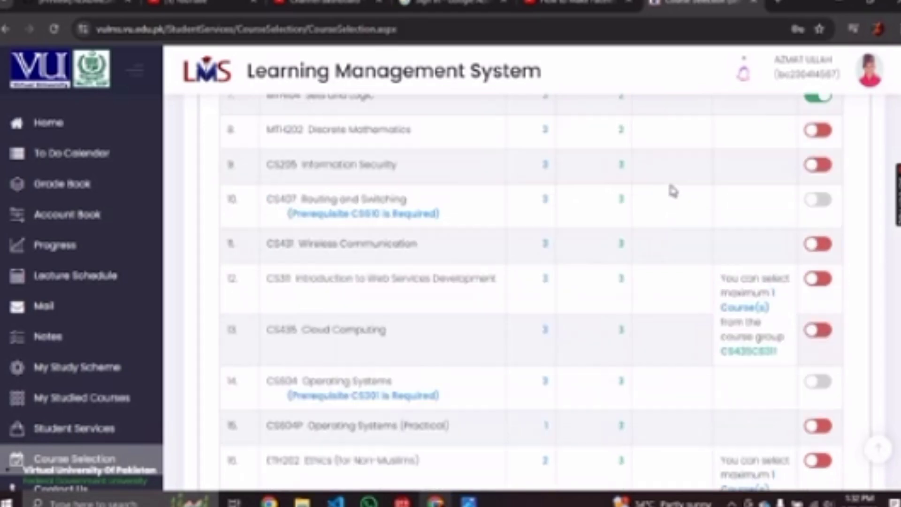
scroll(697, 342, down, 3)
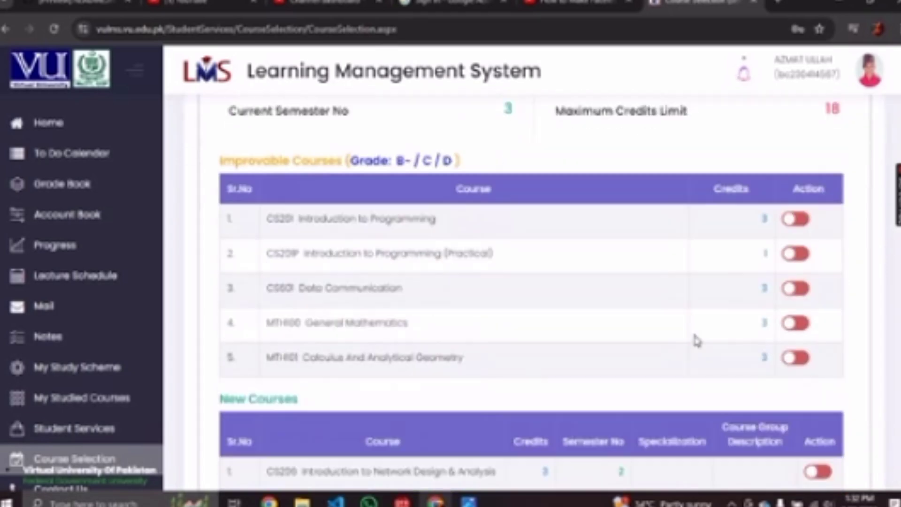
scroll(696, 341, up, 3)
scroll(696, 341, down, 13)
scroll(696, 341, up, 5)
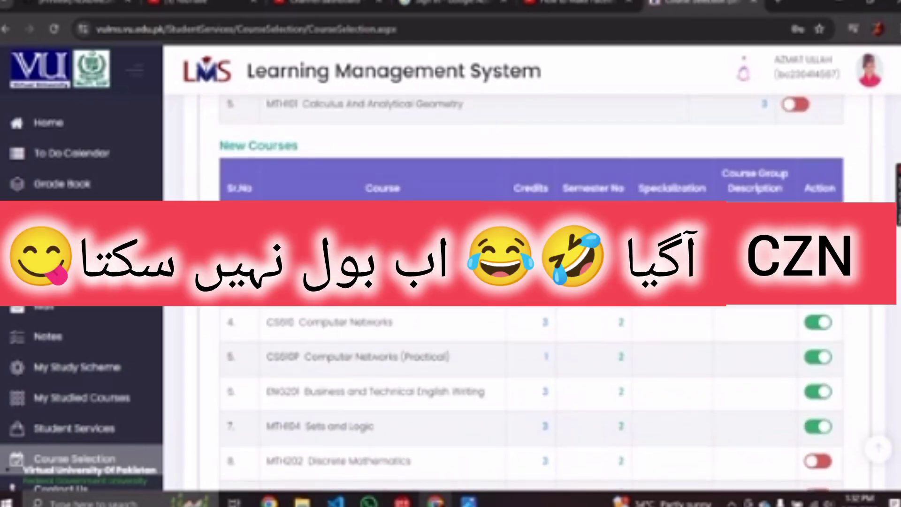
scroll(530, 352, down, 8)
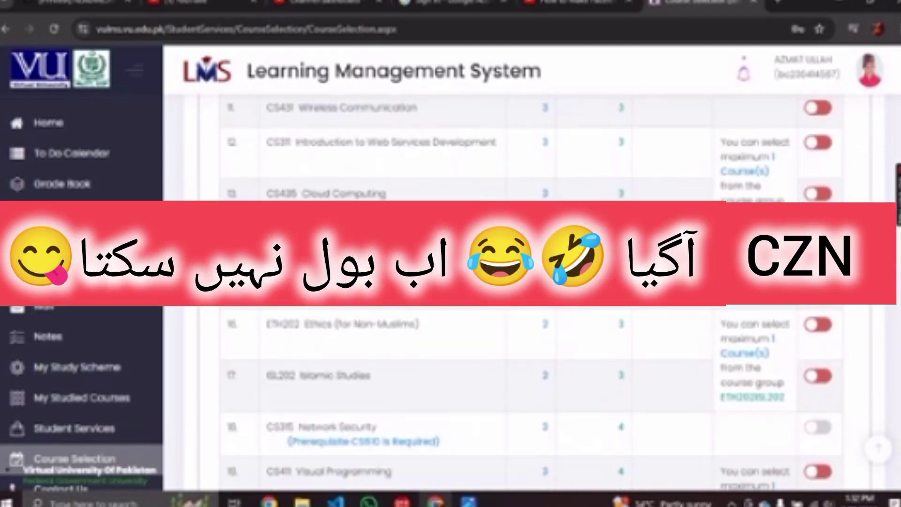
scroll(530, 352, up, 12)
scroll(756, 287, up, 1)
scroll(756, 288, down, 12)
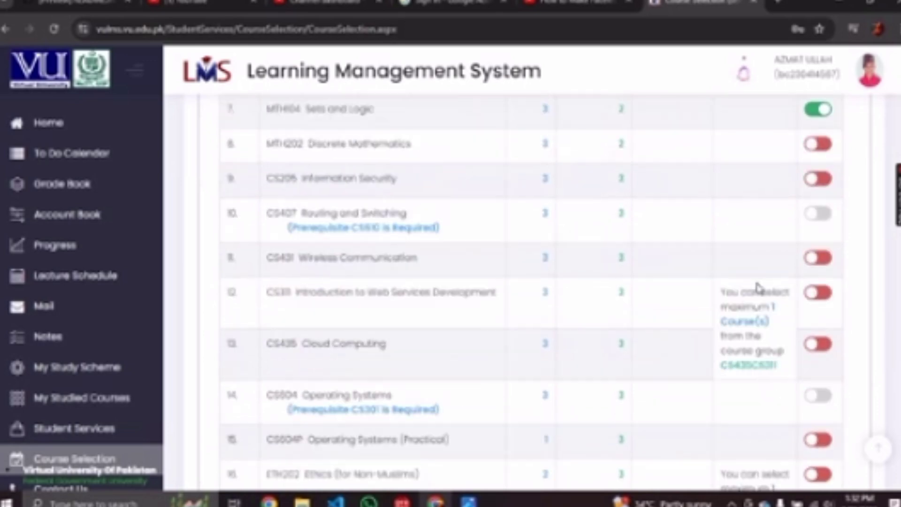
Save the course selection
scroll(758, 286, down, 9)
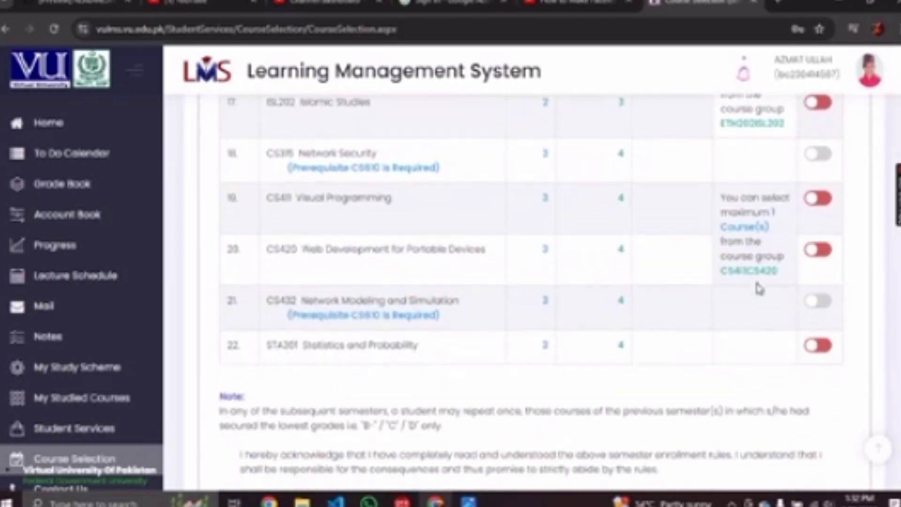
scroll(759, 288, down, 2)
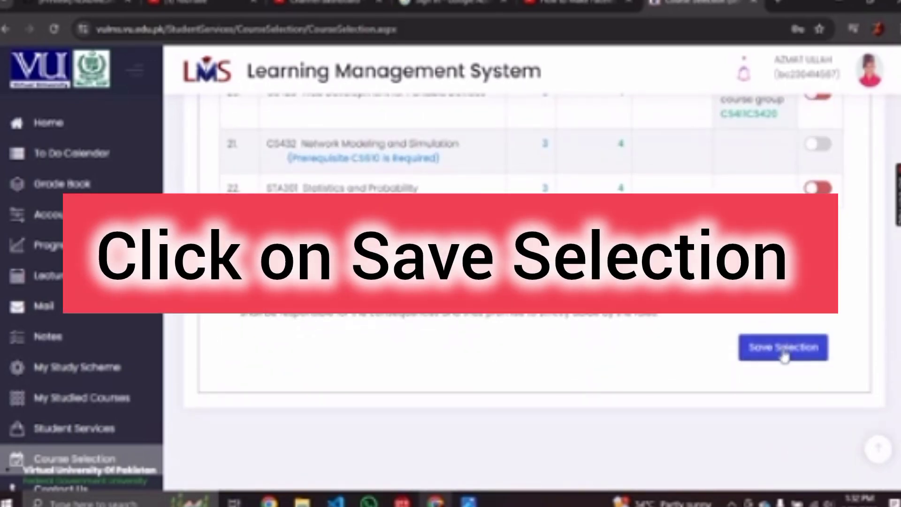
click(793, 358)
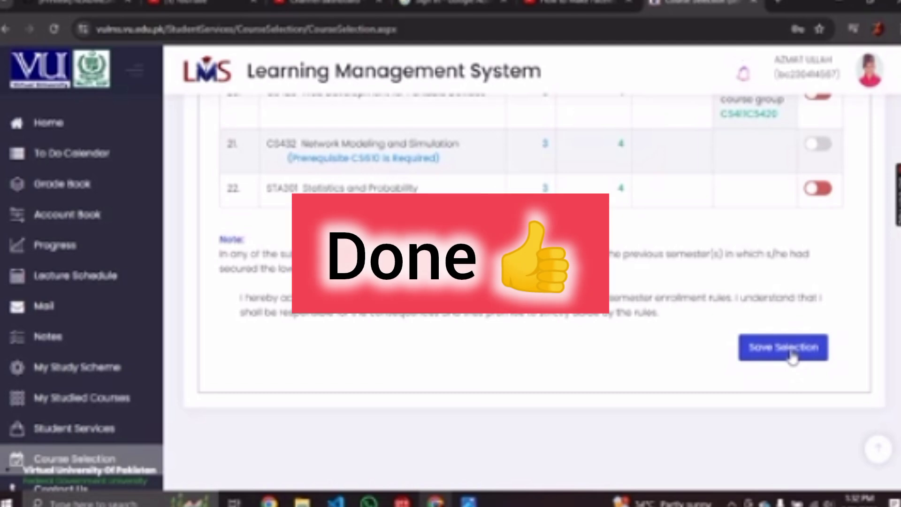